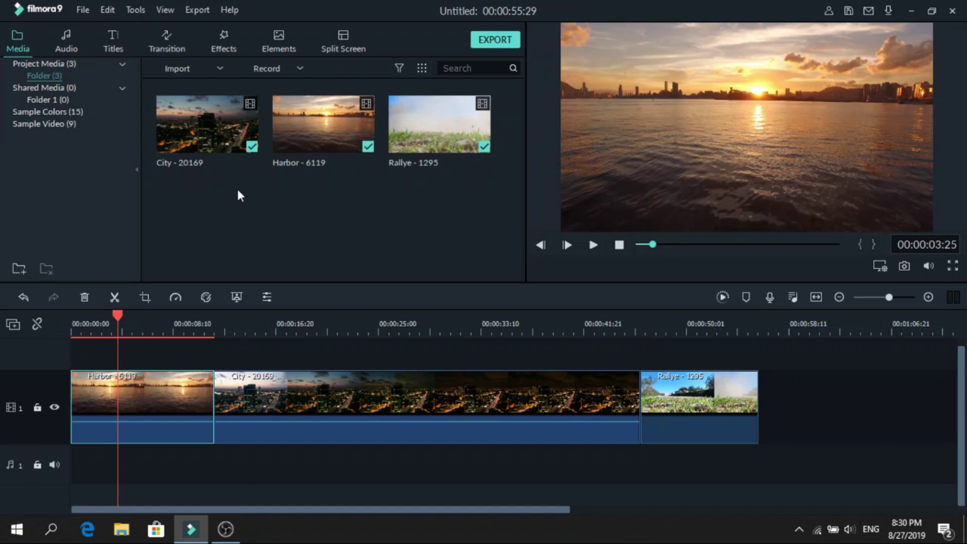
Check the City - 20169 clip's properties, then bring up the local MP4 export window.
right_click(215, 137)
left_click(271, 348)
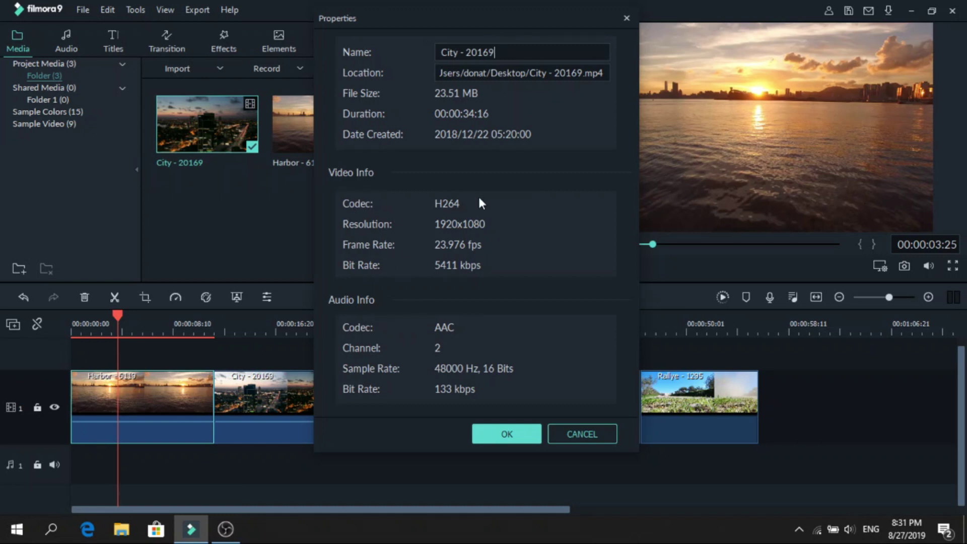
key("Return")
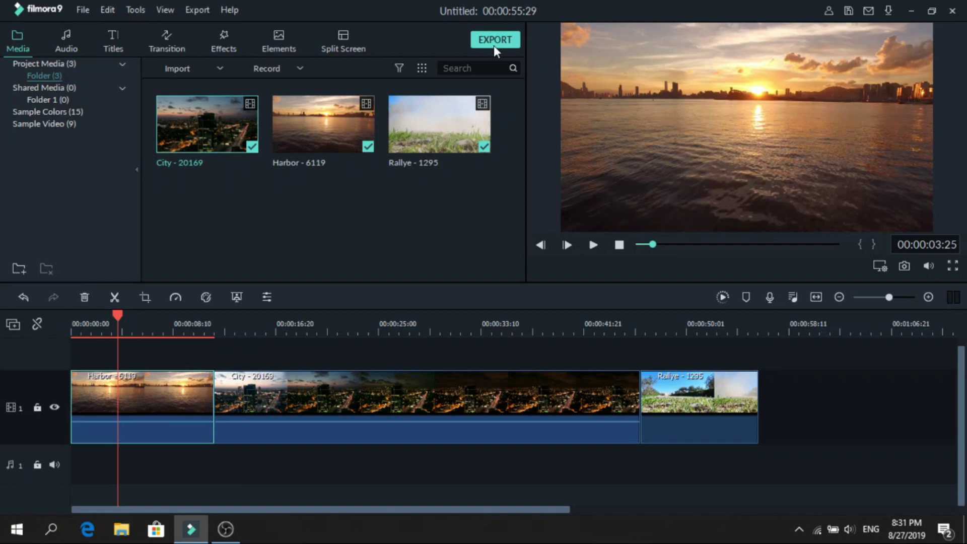
left_click(493, 40)
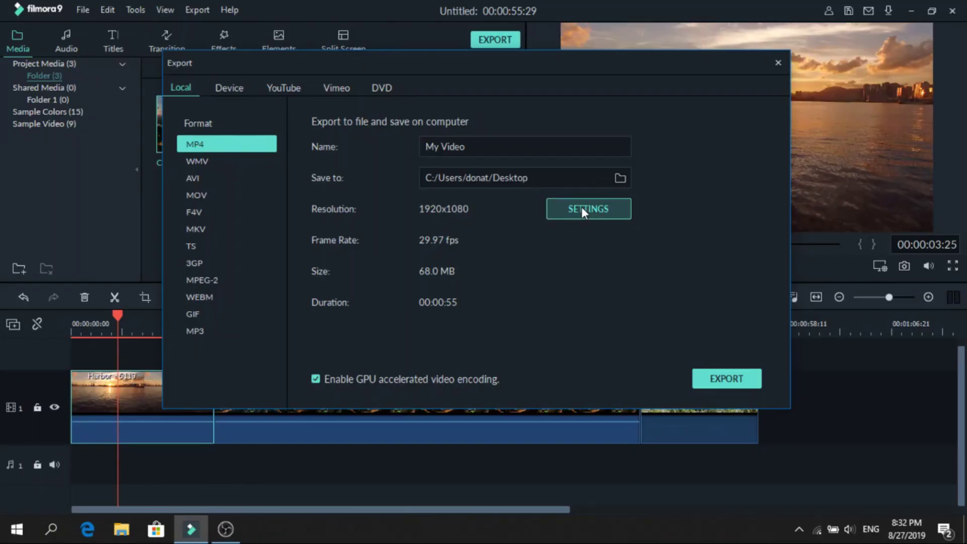
In export settings, keep H.264 and 1920x1080, and change the frame rate to 23.97 fps.
left_click(581, 206)
left_click(538, 117)
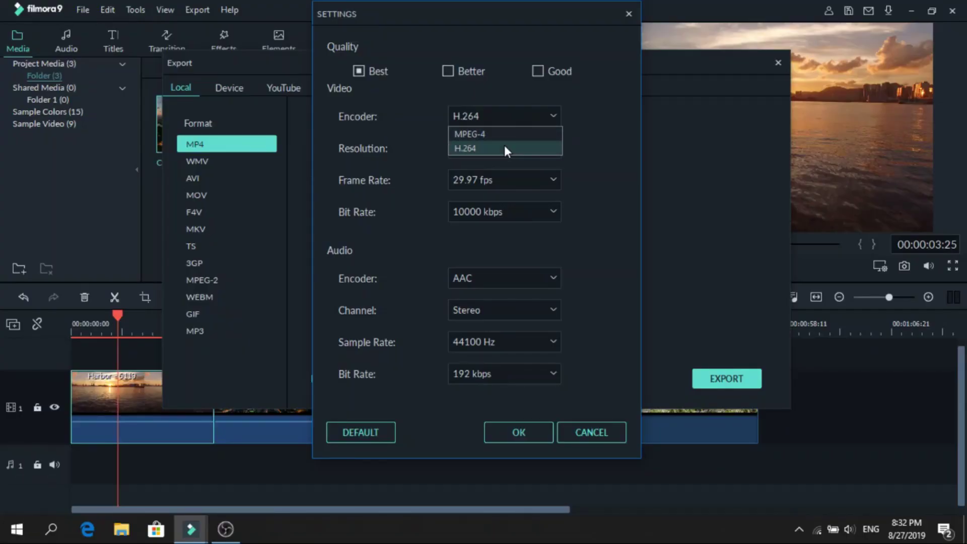
left_click(505, 146)
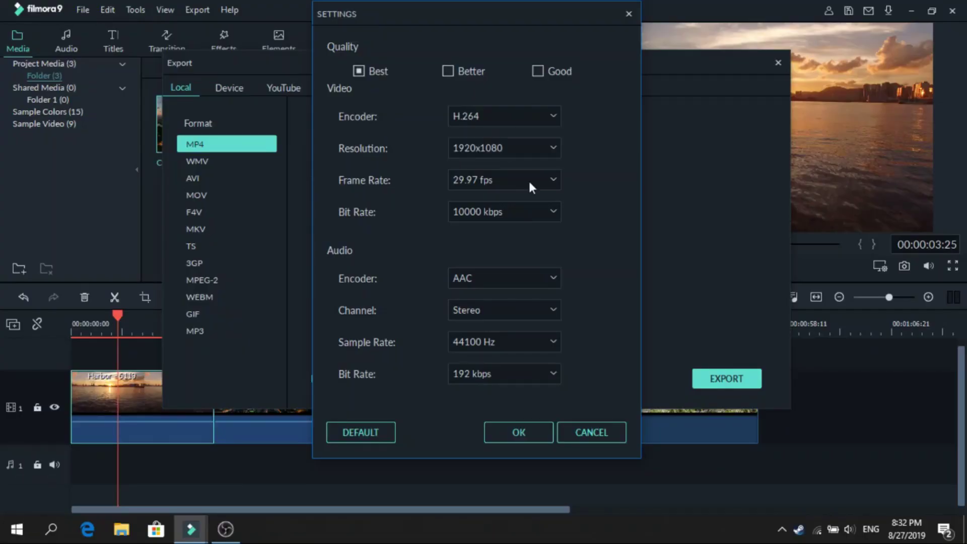
left_click(529, 182)
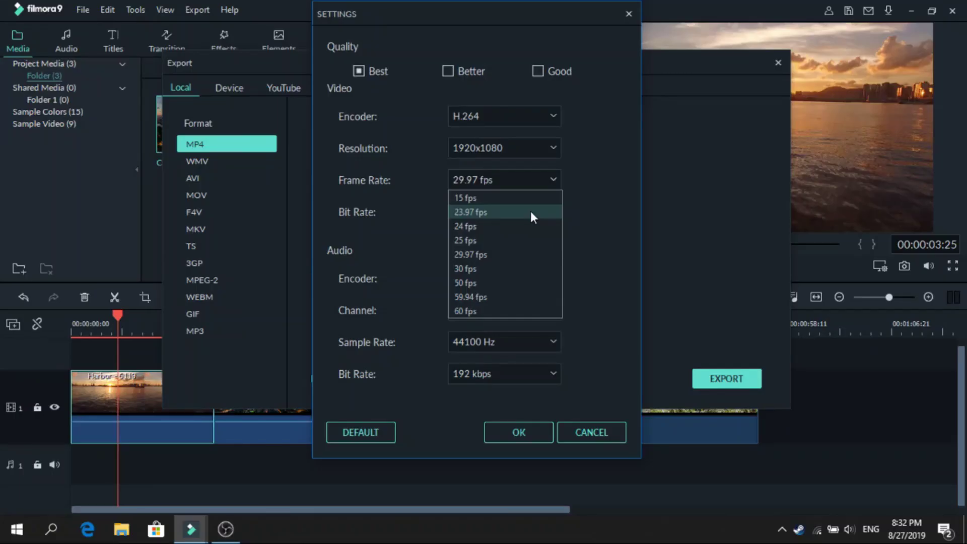
left_click(531, 211)
left_click(546, 148)
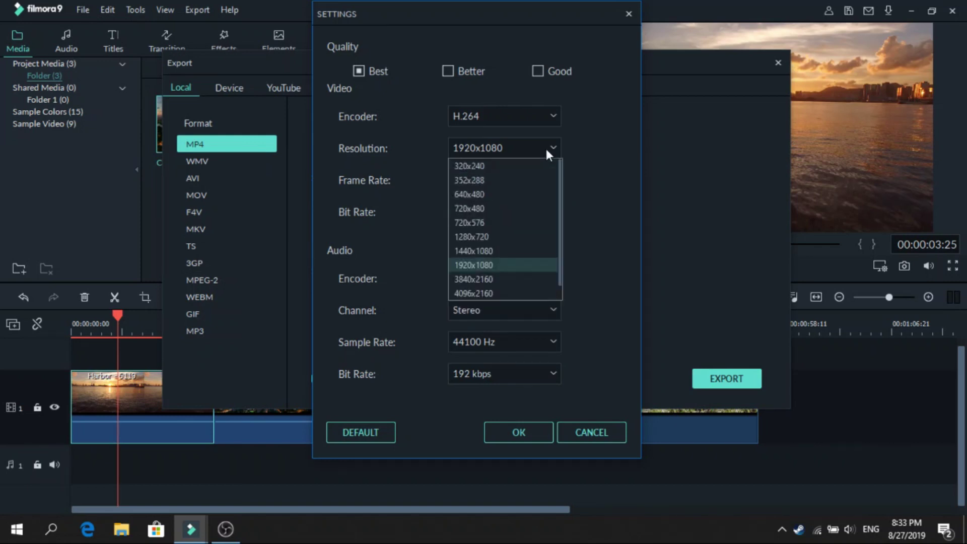
left_click(546, 149)
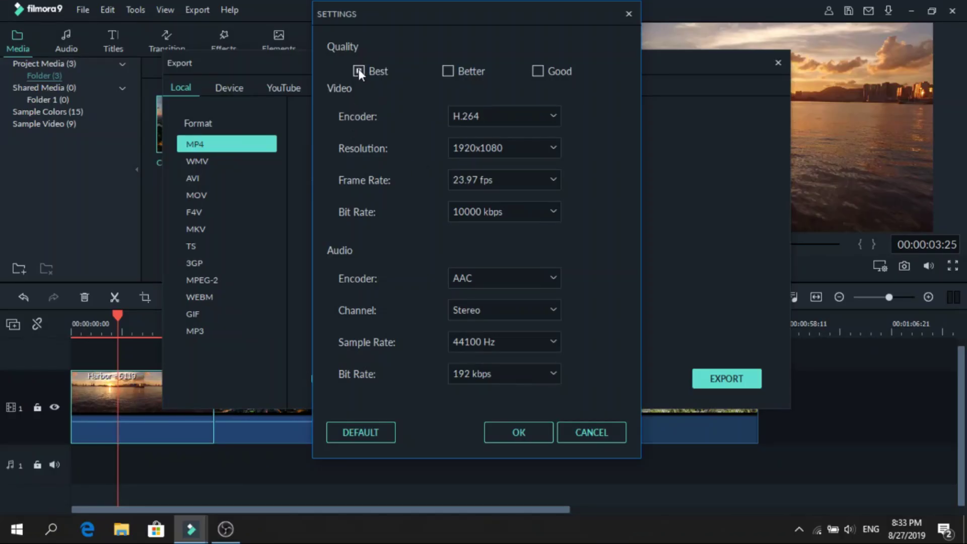
Confirm the encoding settings, rename the output file to travel, and start exporting.
left_click(522, 432)
double_click(507, 145)
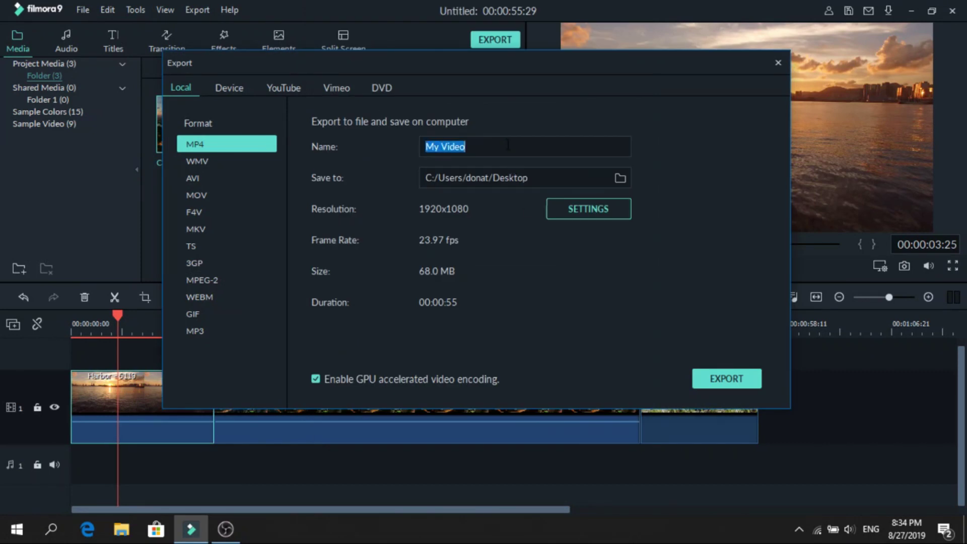
type("travel")
left_click(725, 374)
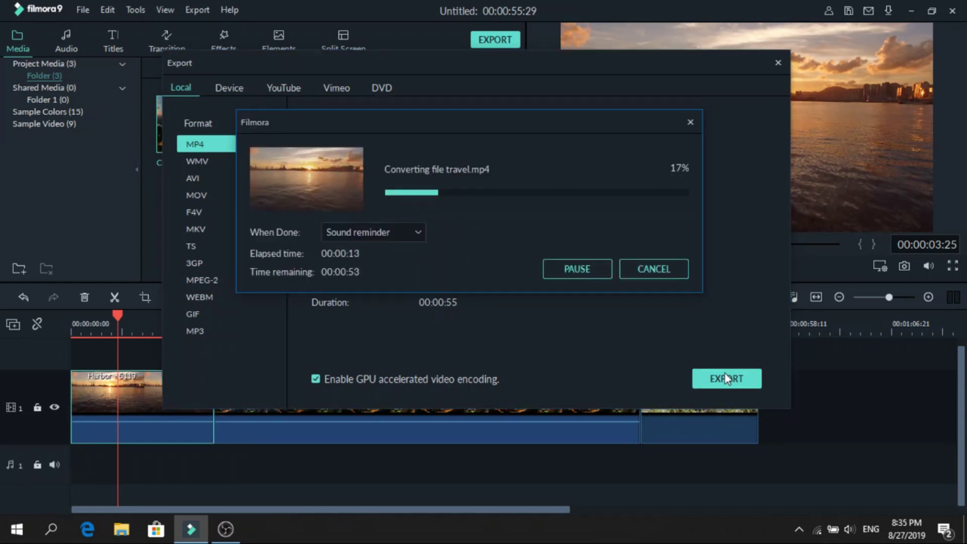